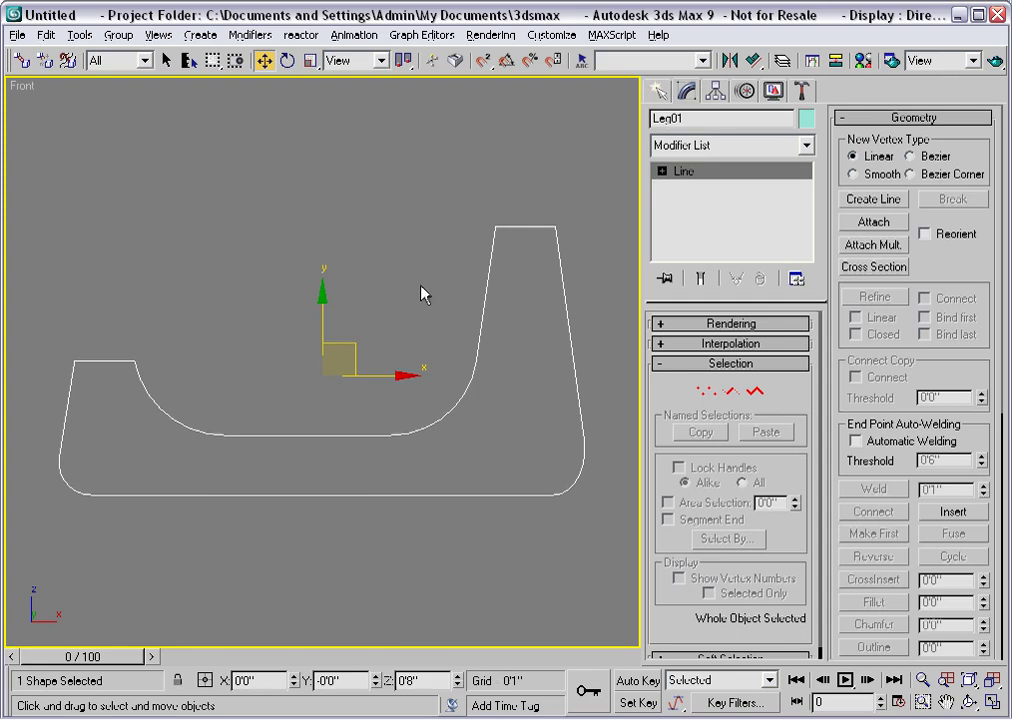
- At Vertex level with Create Line active, set snaps to Vertex only instead of Grid Points
left_click(706, 391)
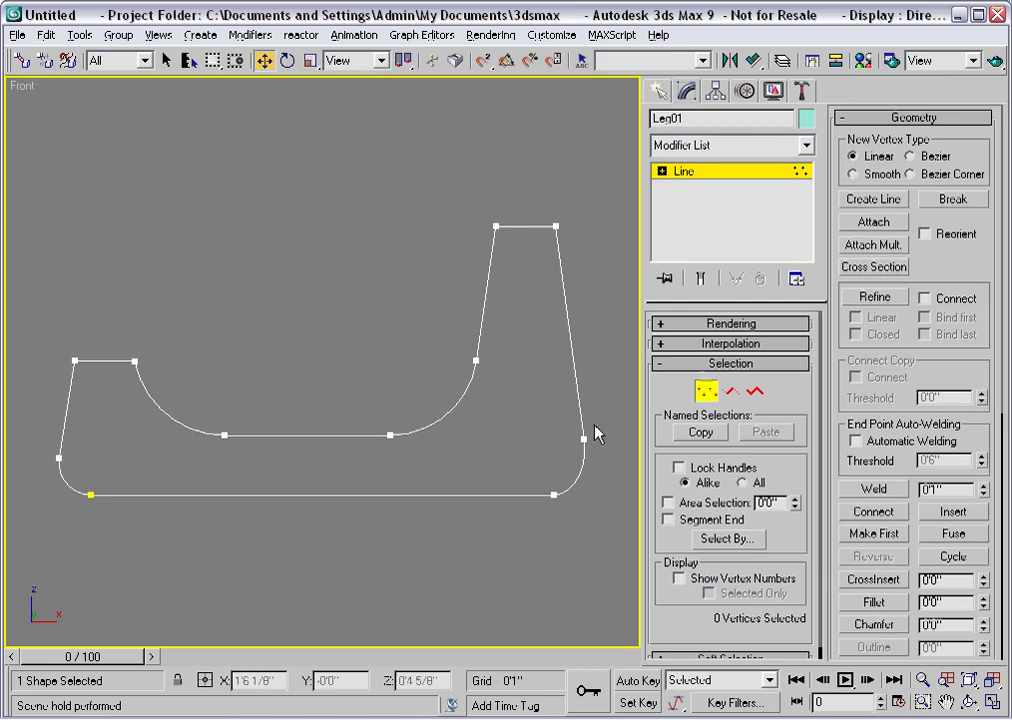
left_click(876, 203)
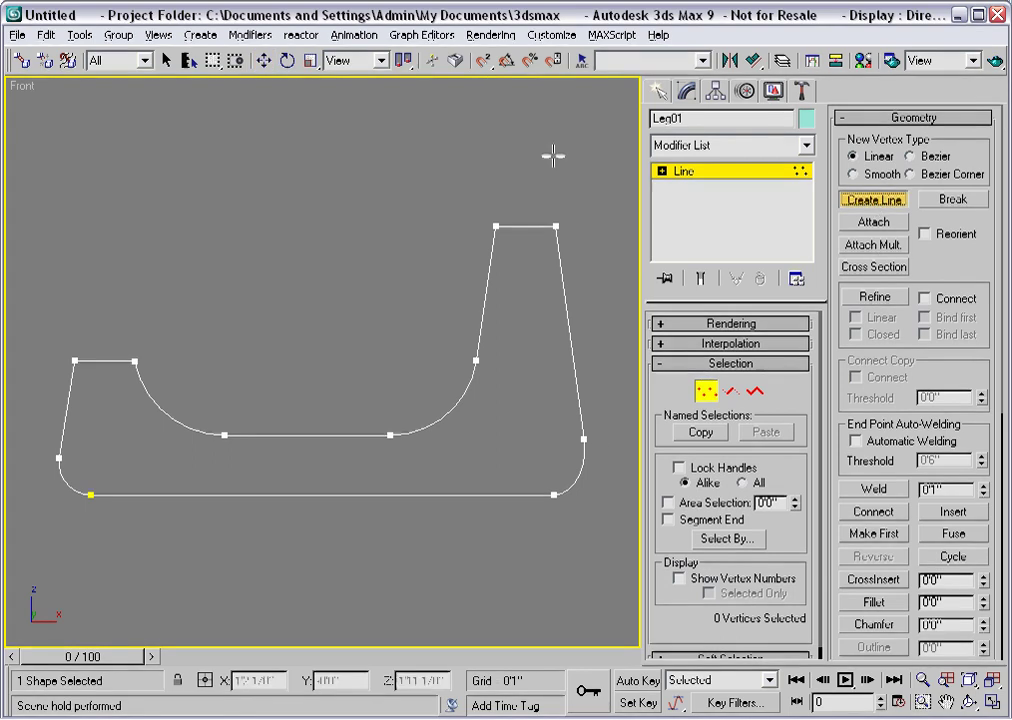
mouse_move(484, 61)
left_mouse_down()
mouse_move(483, 100)
mouse_move(486, 67)
left_mouse_up()
right_click(484, 64)
left_click(404, 166)
left_click(404, 223)
left_click(623, 93)
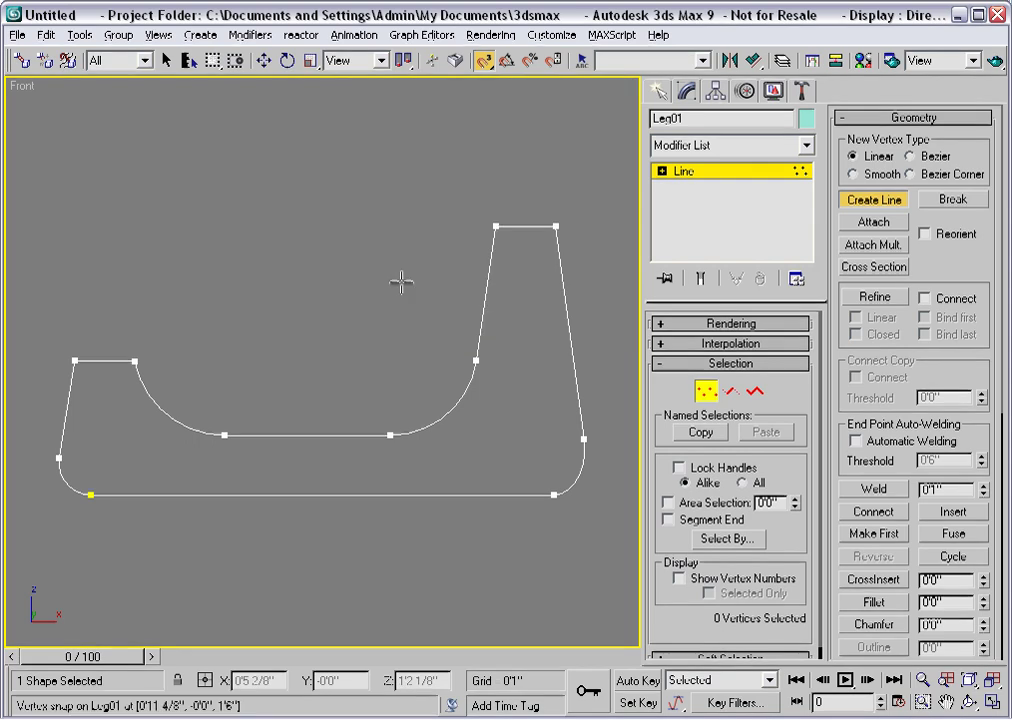
key("ctrl+alt+h")
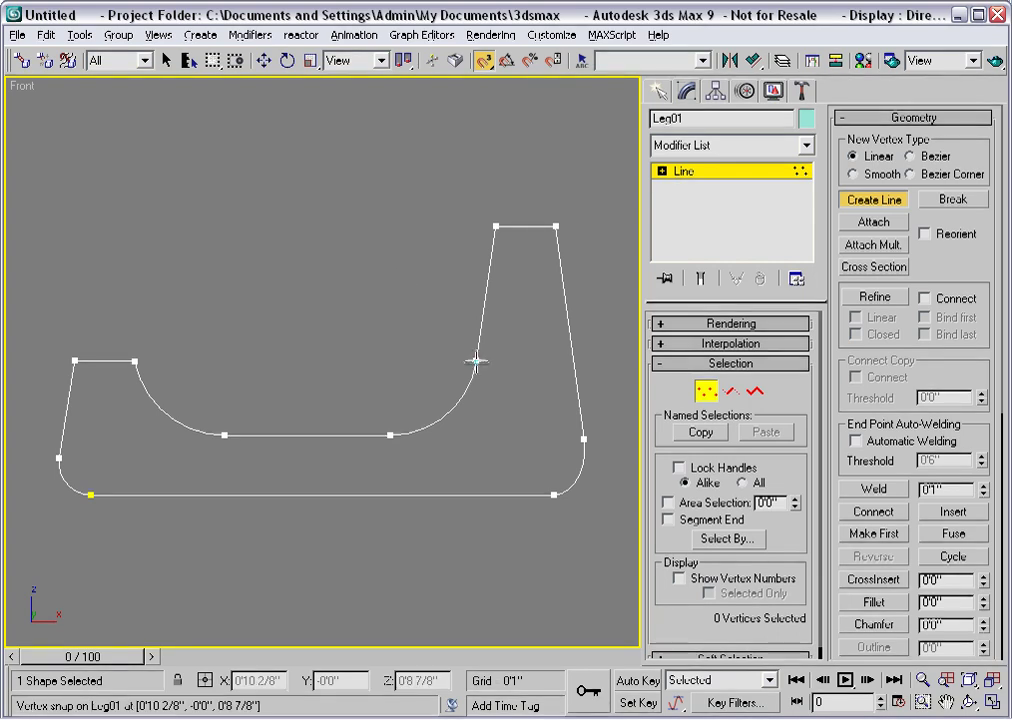
- Draw three snapped lines bracing inner vertices to the lower-right and lower-left corners
left_click(476, 360)
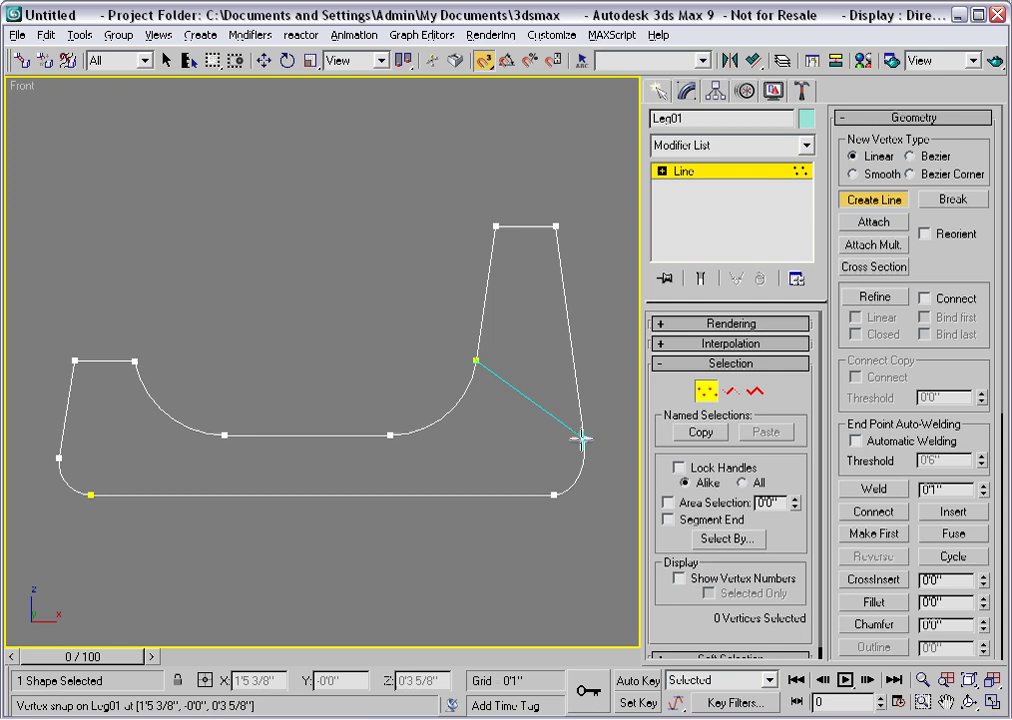
left_click(582, 438)
right_click(492, 446)
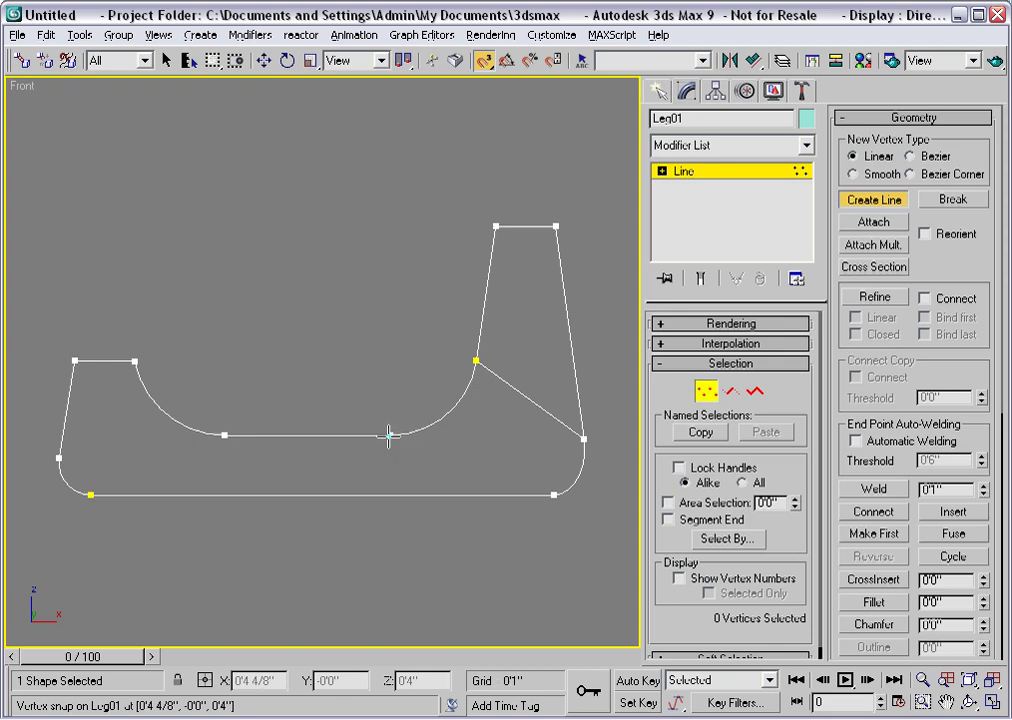
left_click(390, 435)
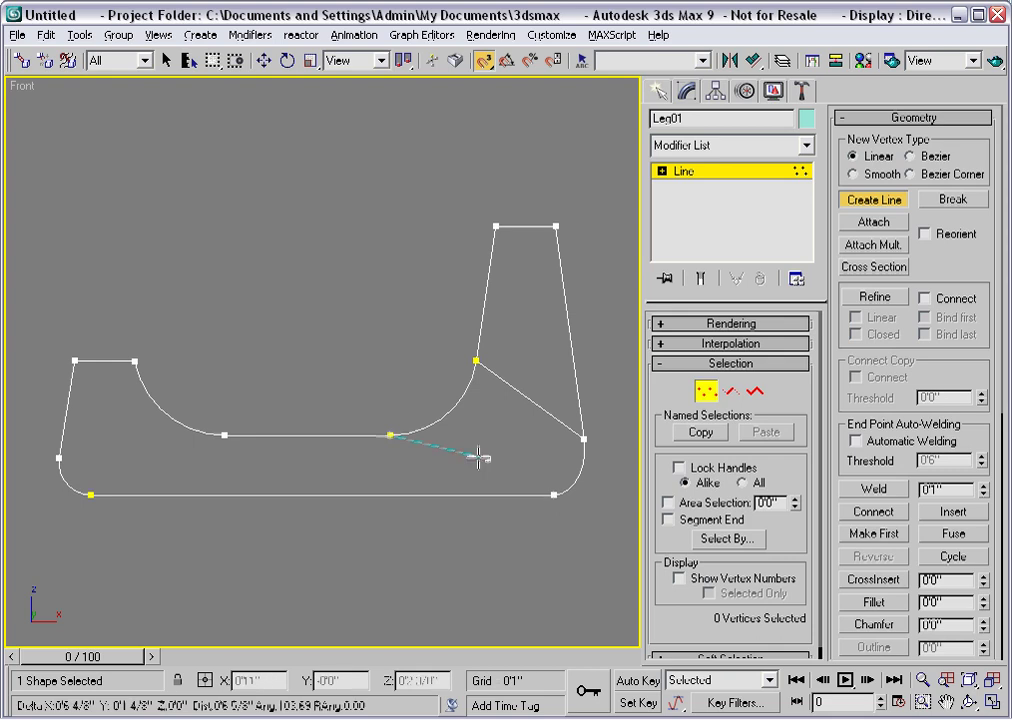
left_click(554, 494)
right_click(525, 481)
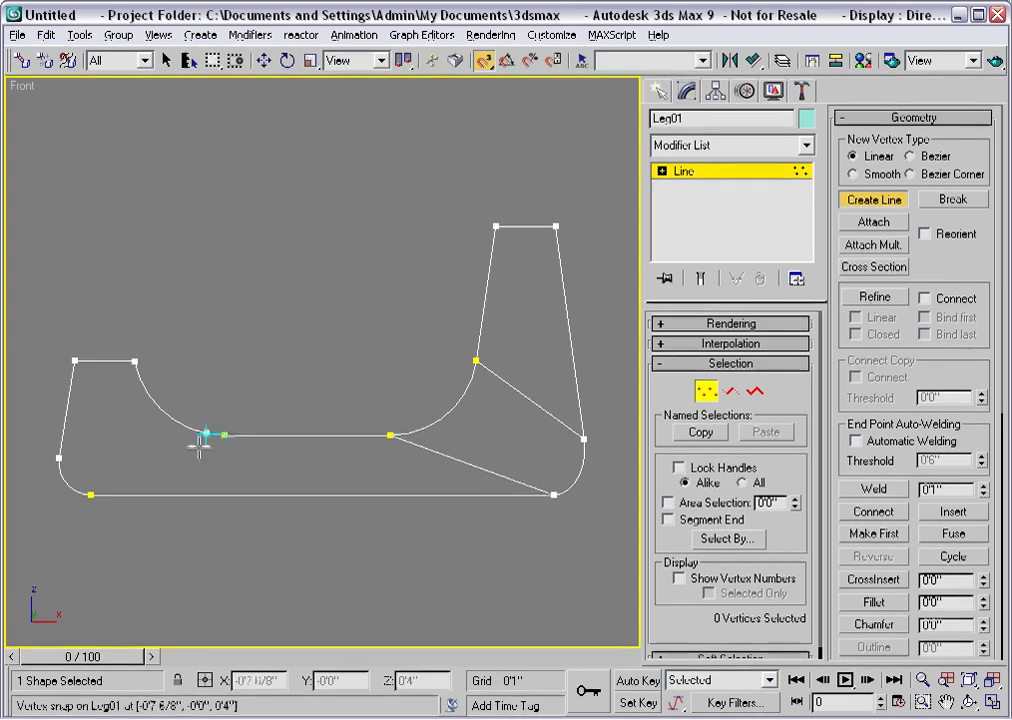
left_click(90, 494)
right_click(225, 480)
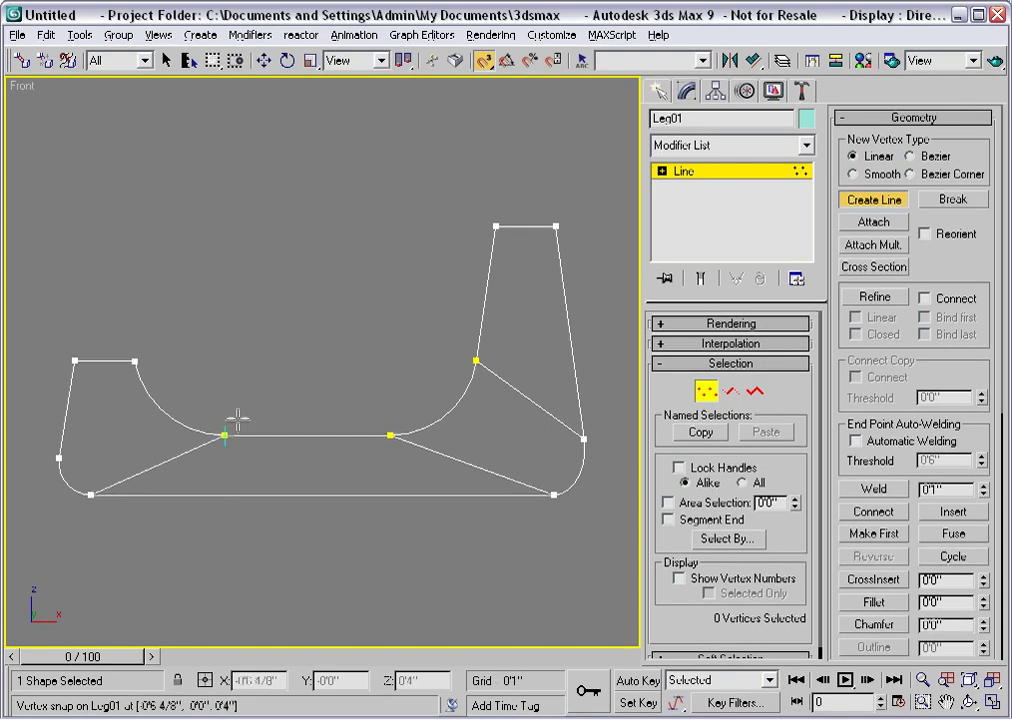
- End line drawing, switch to Segment level, and select the left-side segments to check them
left_click(858, 199)
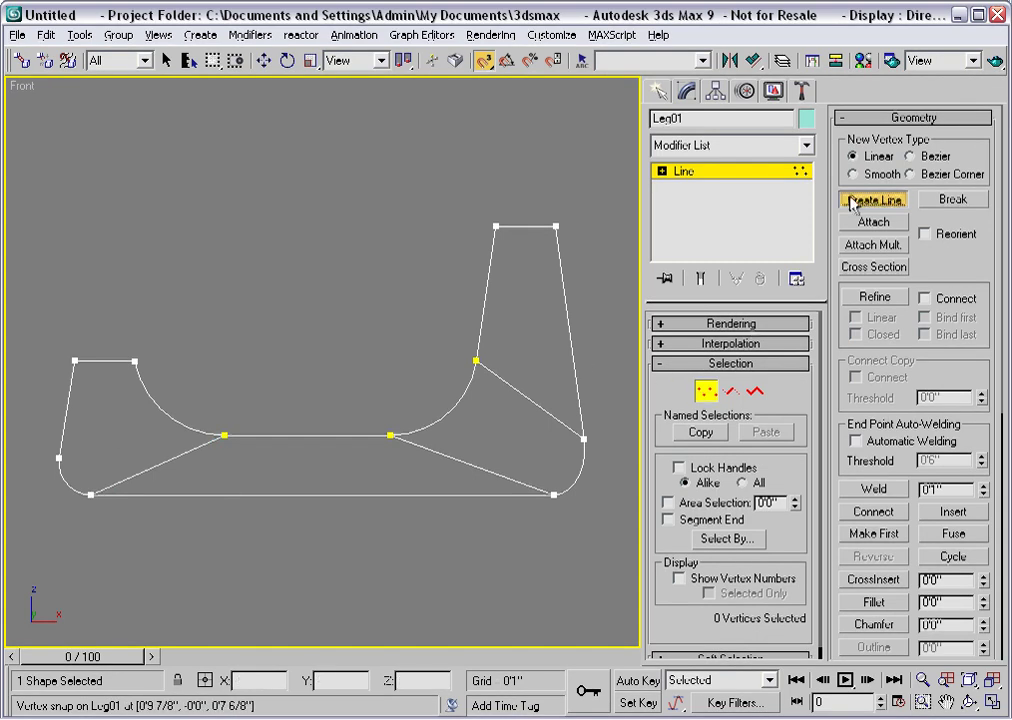
left_click(731, 391)
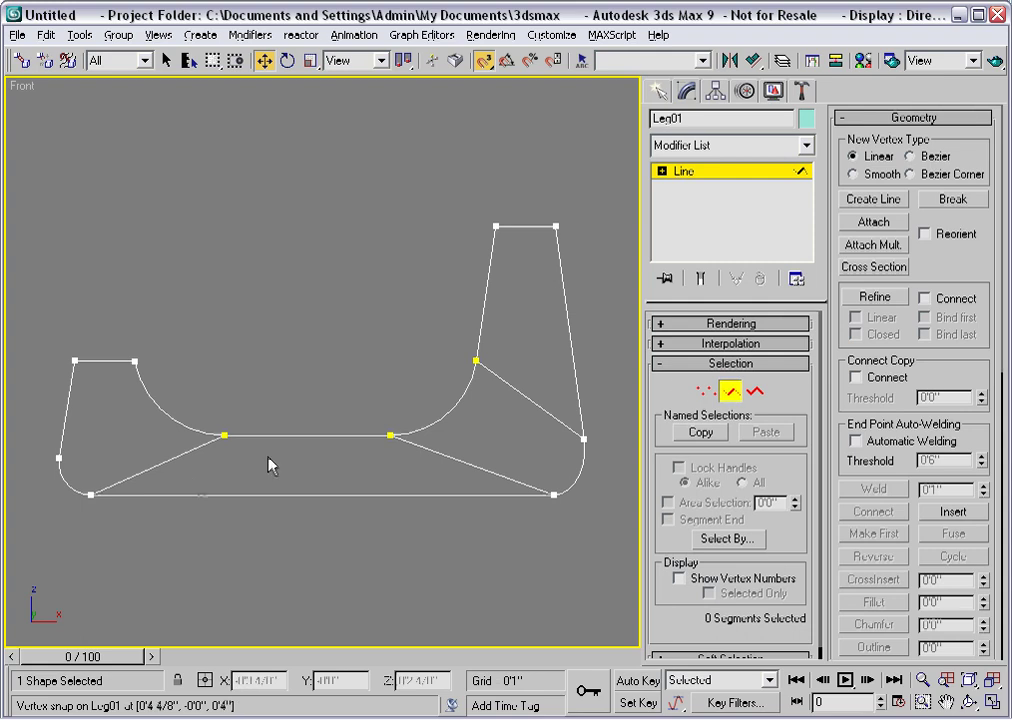
left_click(170, 461)
left_click(167, 61)
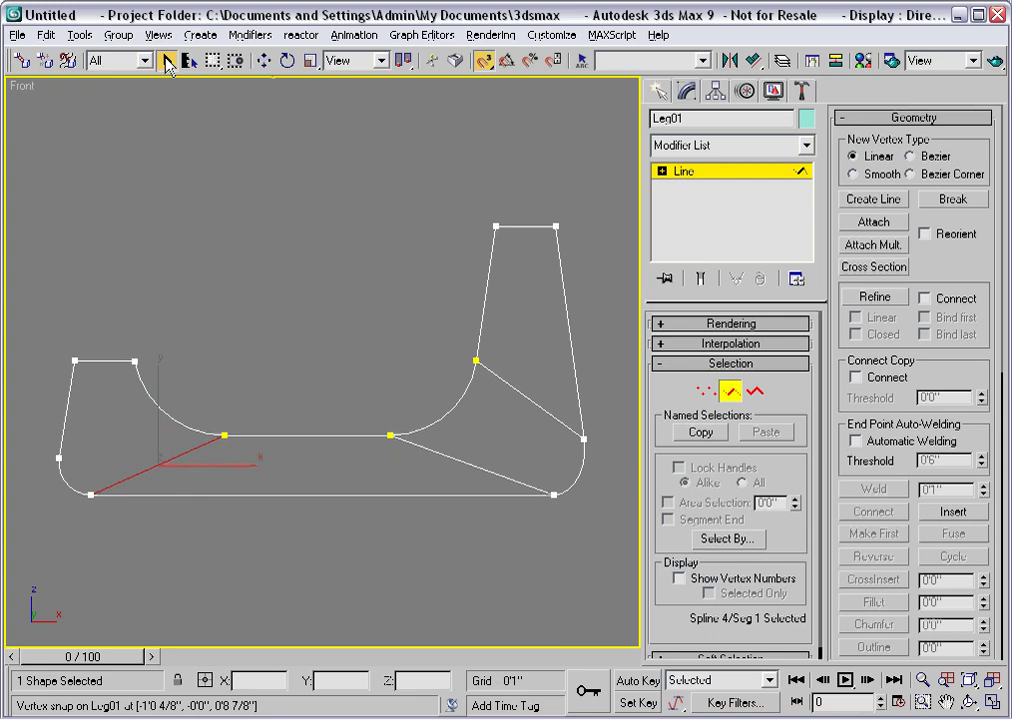
left_click(158, 405)
left_click(105, 360)
left_click(68, 405)
left_click(67, 478)
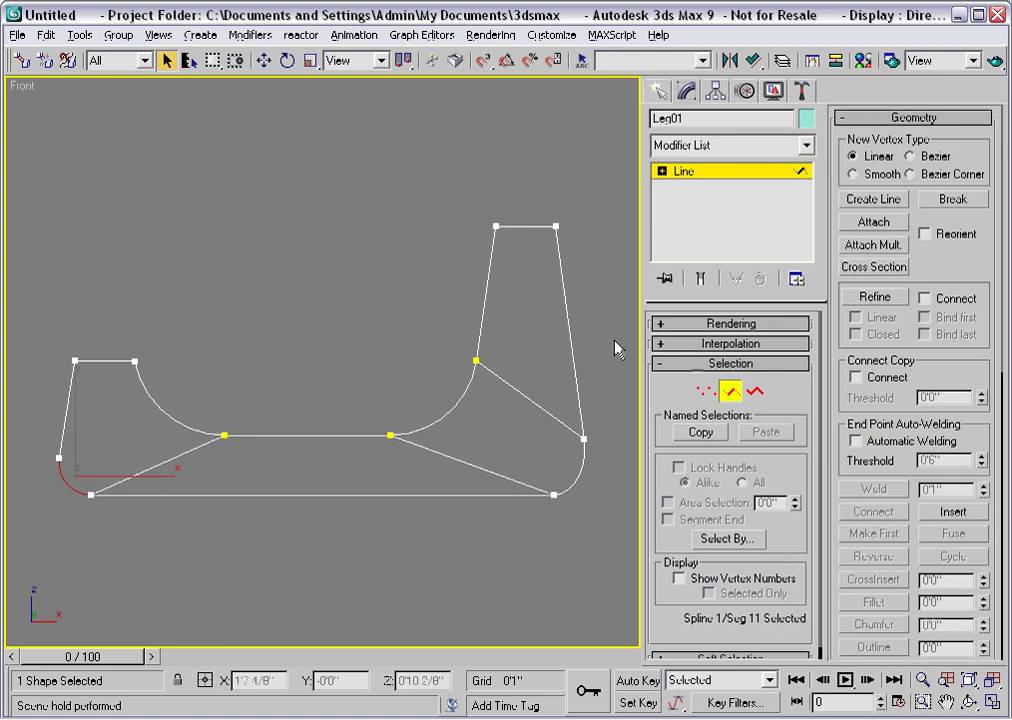
- Draw a snapped diagonal from the lower-left vertex to the inner top-left corner
left_click(858, 203)
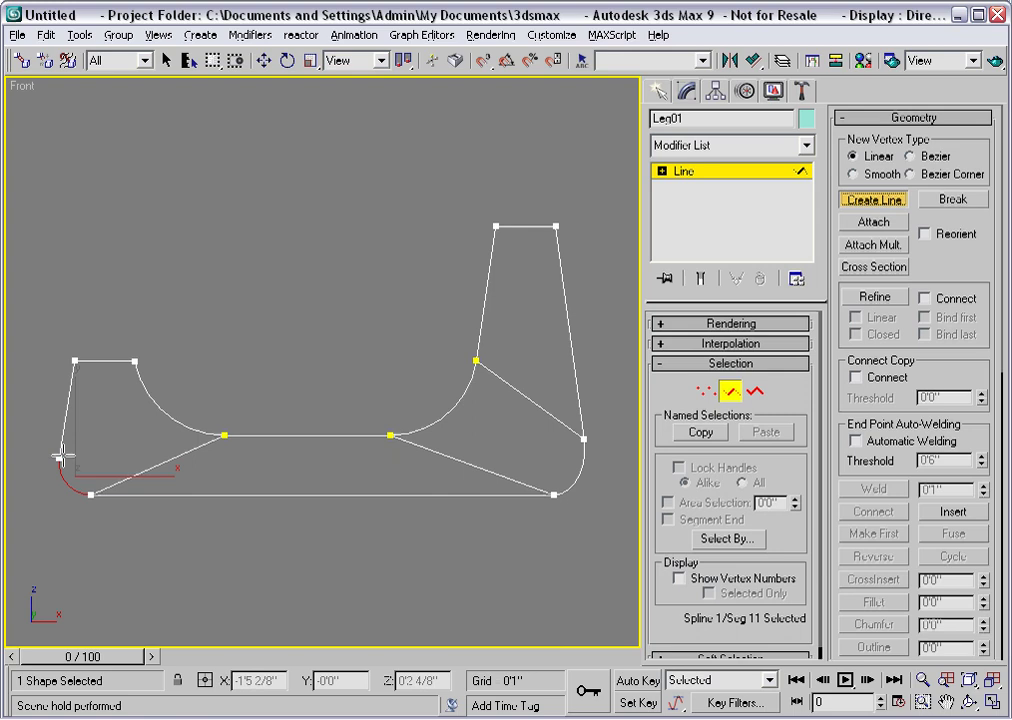
key("s")
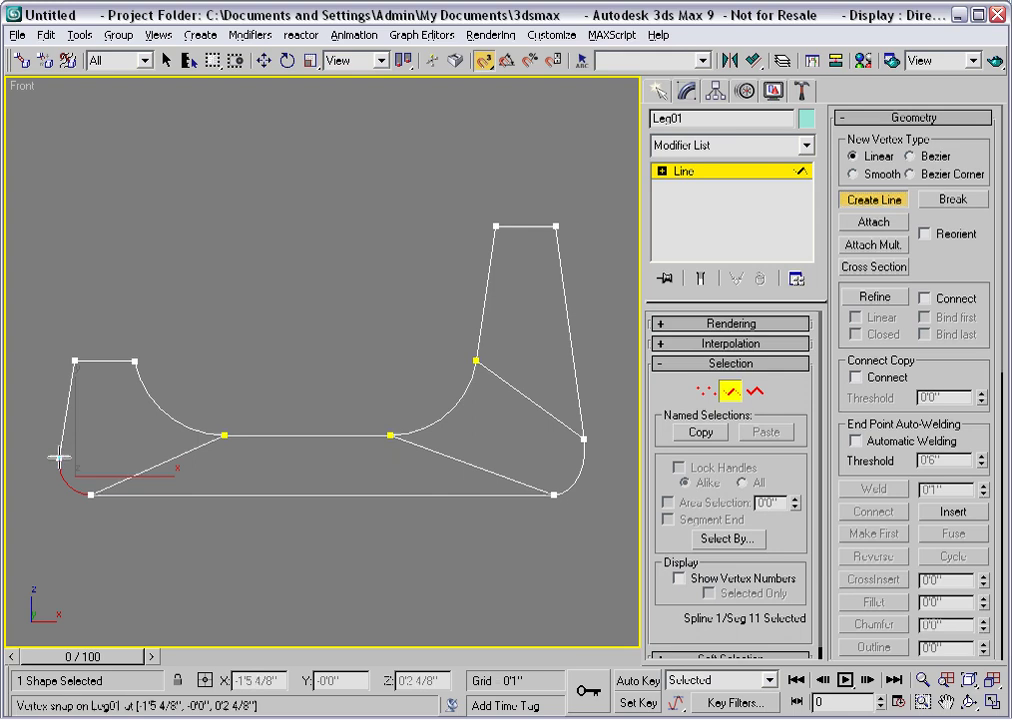
left_click(60, 457)
left_click(134, 361)
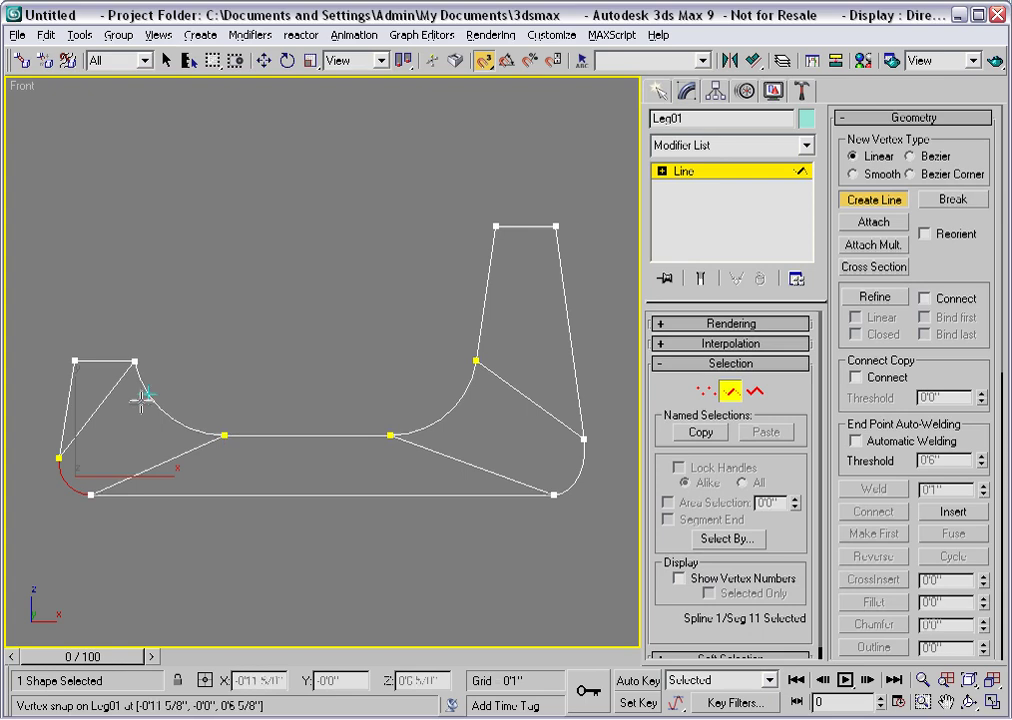
key("s")
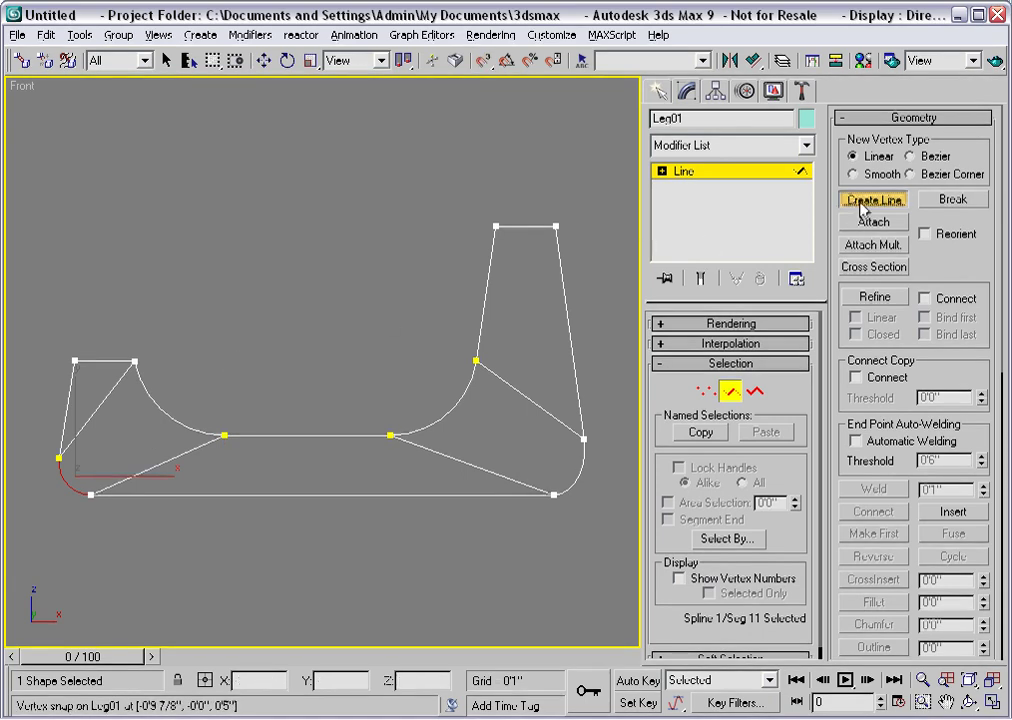
- Select the new diagonal, left edge and upper-left arc segments to verify them
left_click(862, 199)
left_click(170, 388)
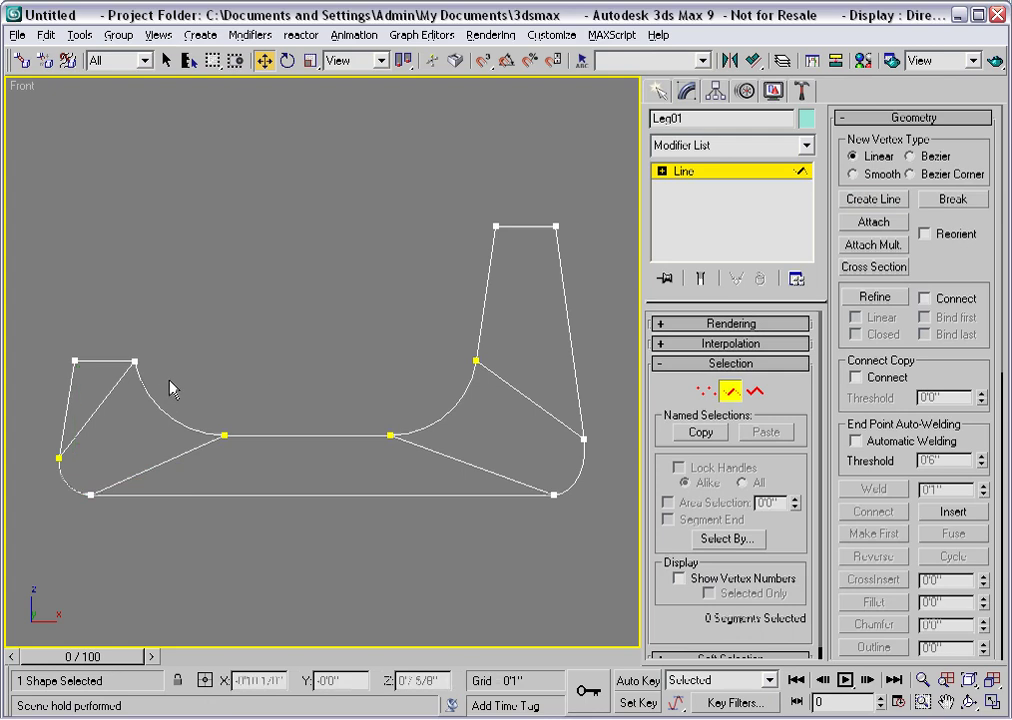
left_click(89, 418)
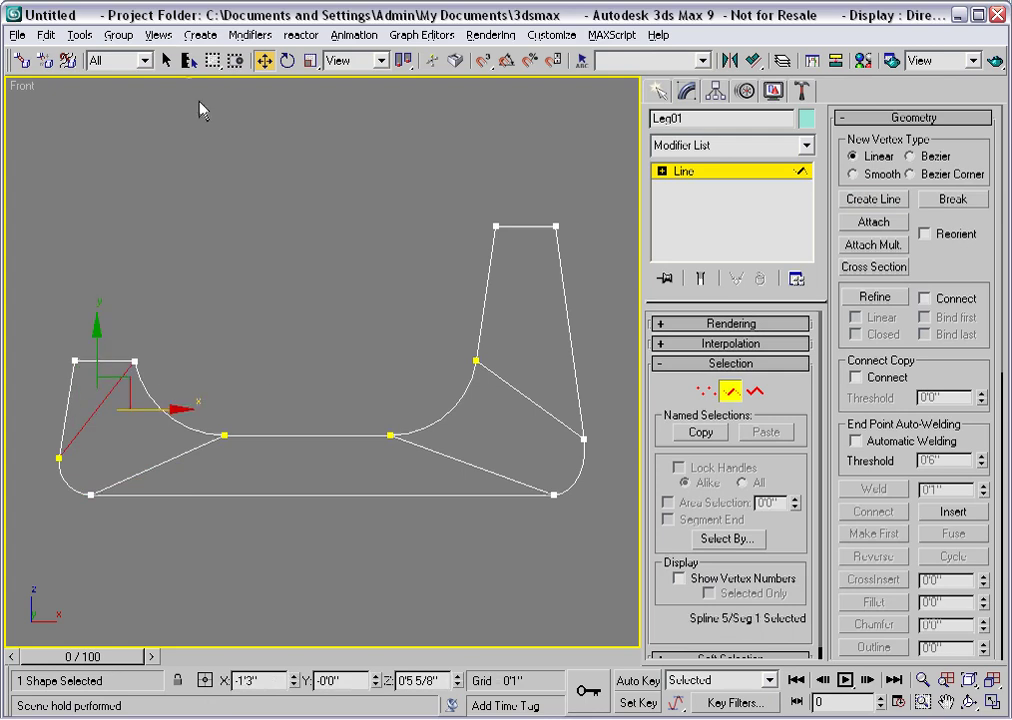
left_click(166, 60)
left_click(72, 378)
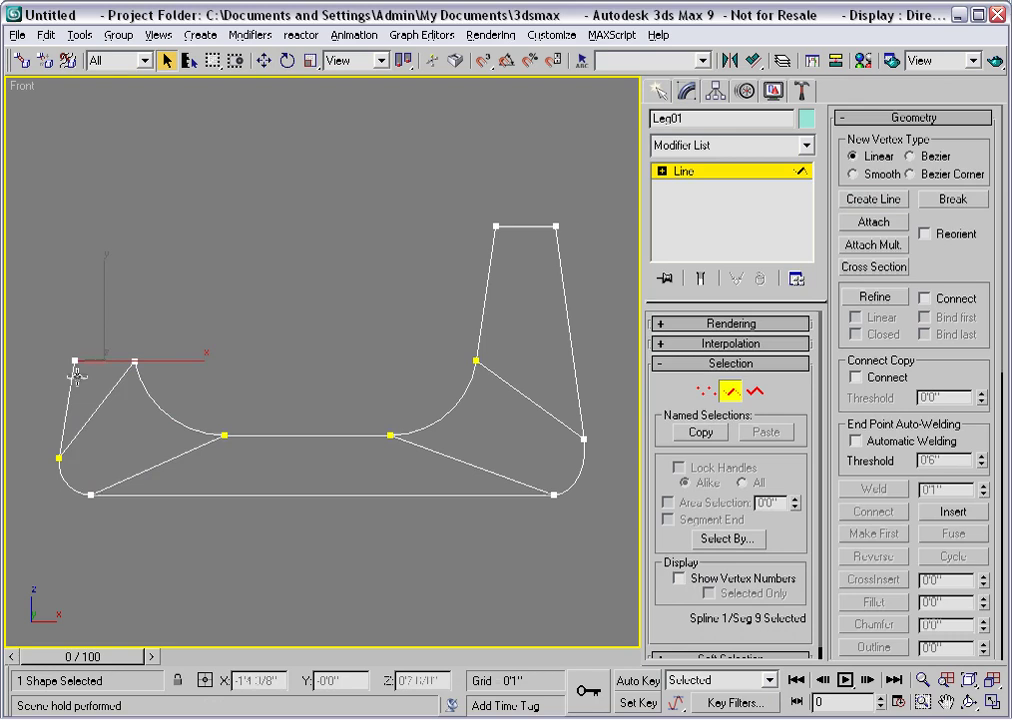
left_click(156, 414)
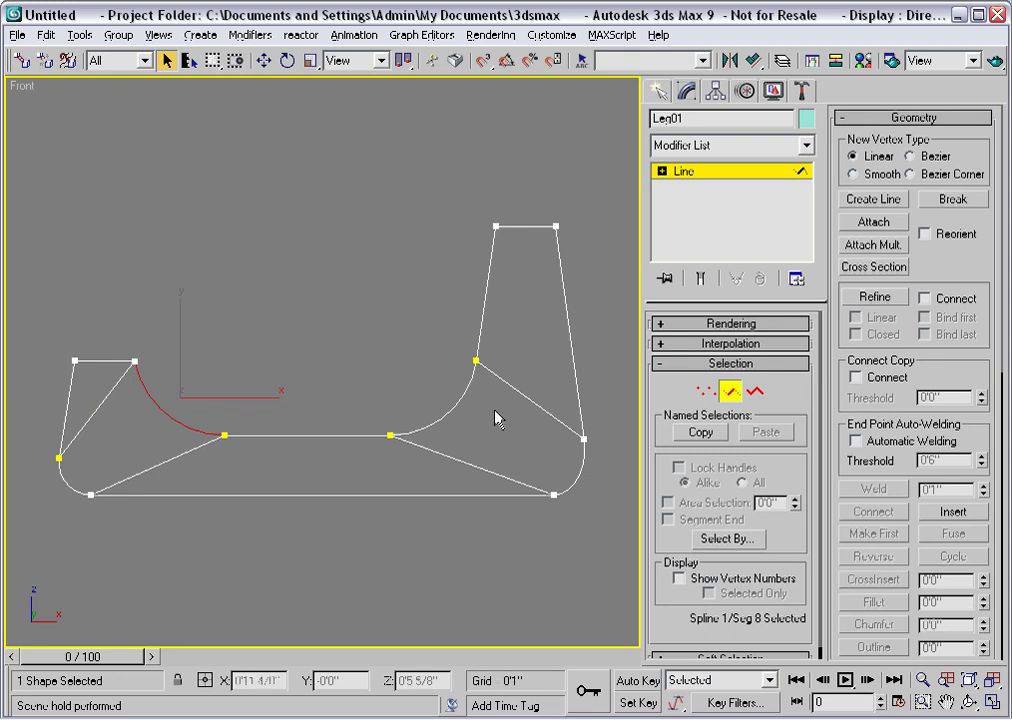
left_click(253, 275)
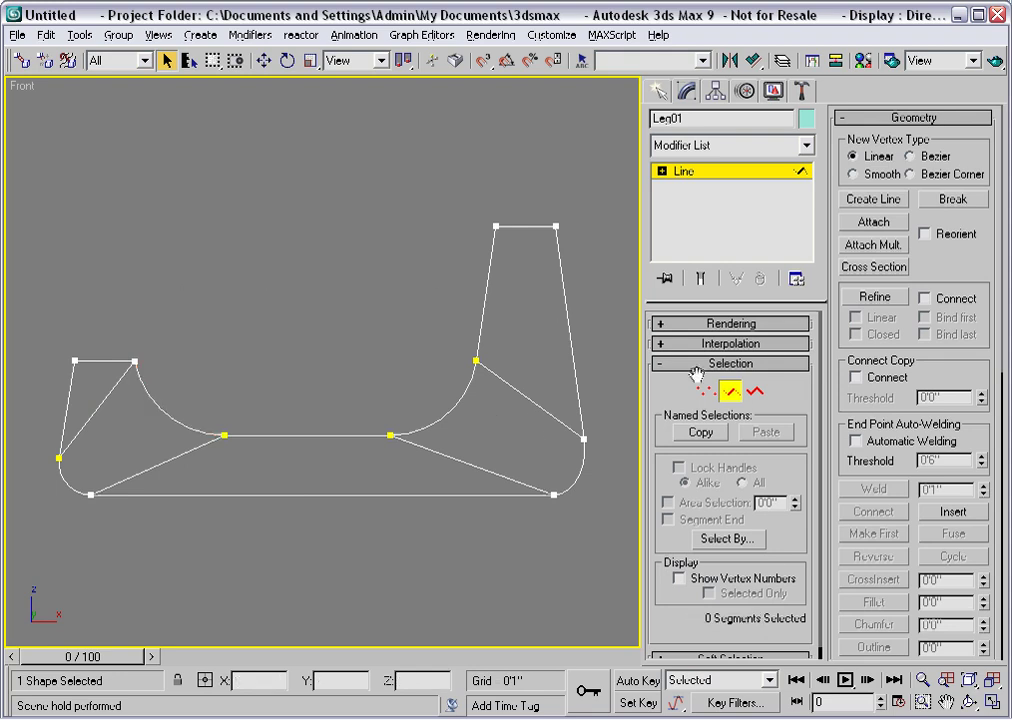
- Return to object level, show the Perspective view zoomed to the leg, and hide the grid
left_click(729, 394)
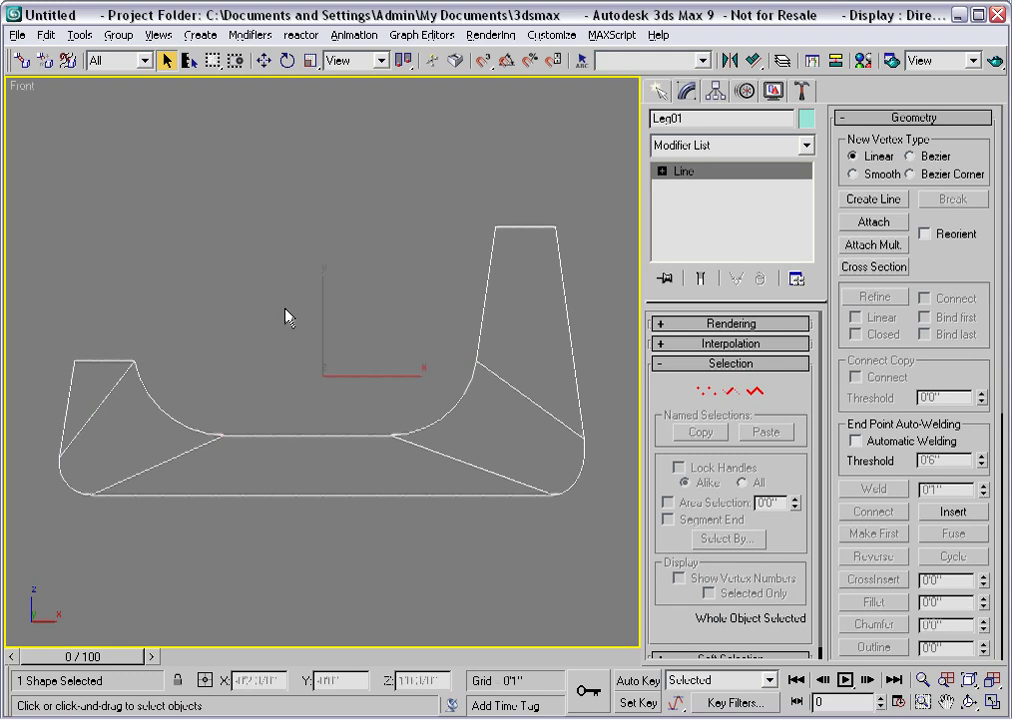
key("p")
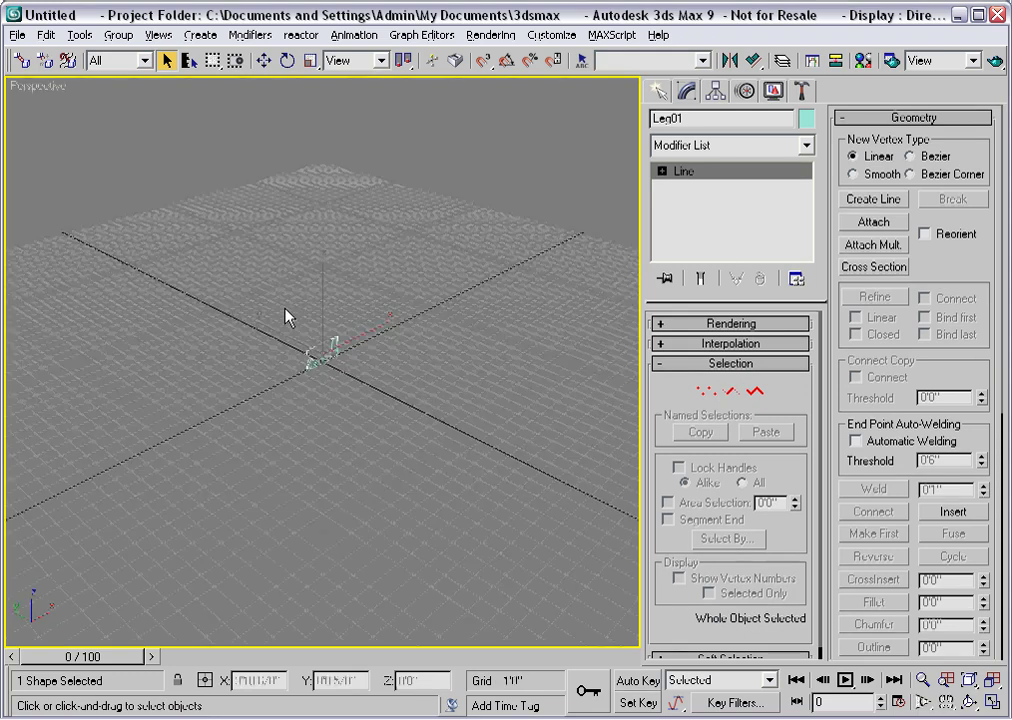
key("z")
key("g")
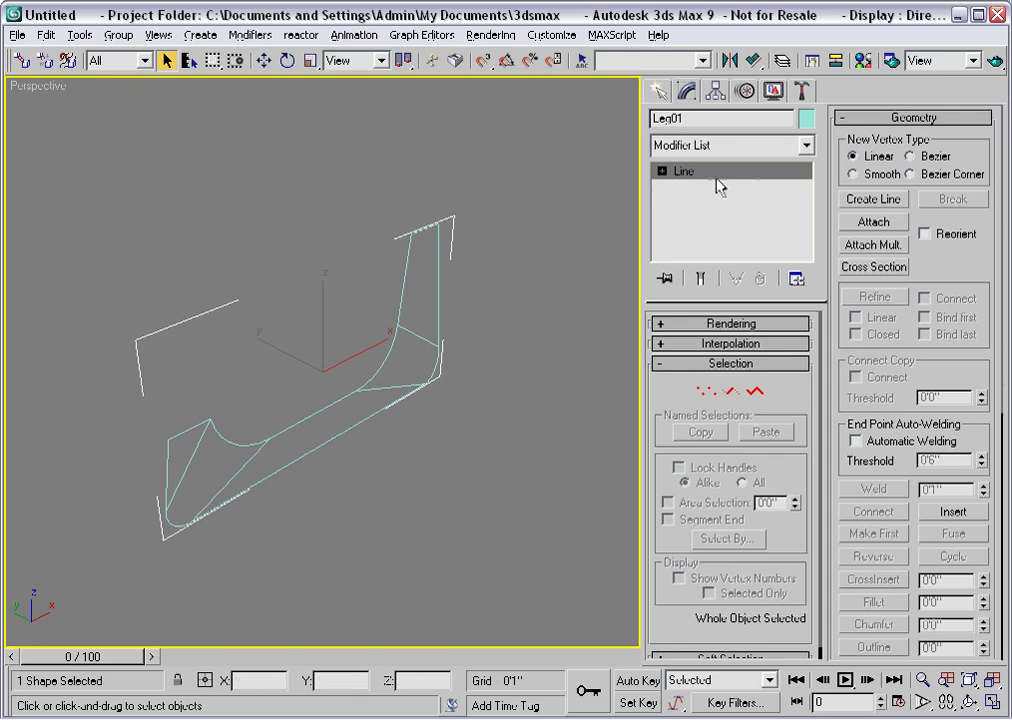
- Apply the Edit Patch modifier to Leg01 from the Modifier List
left_click(806, 146)
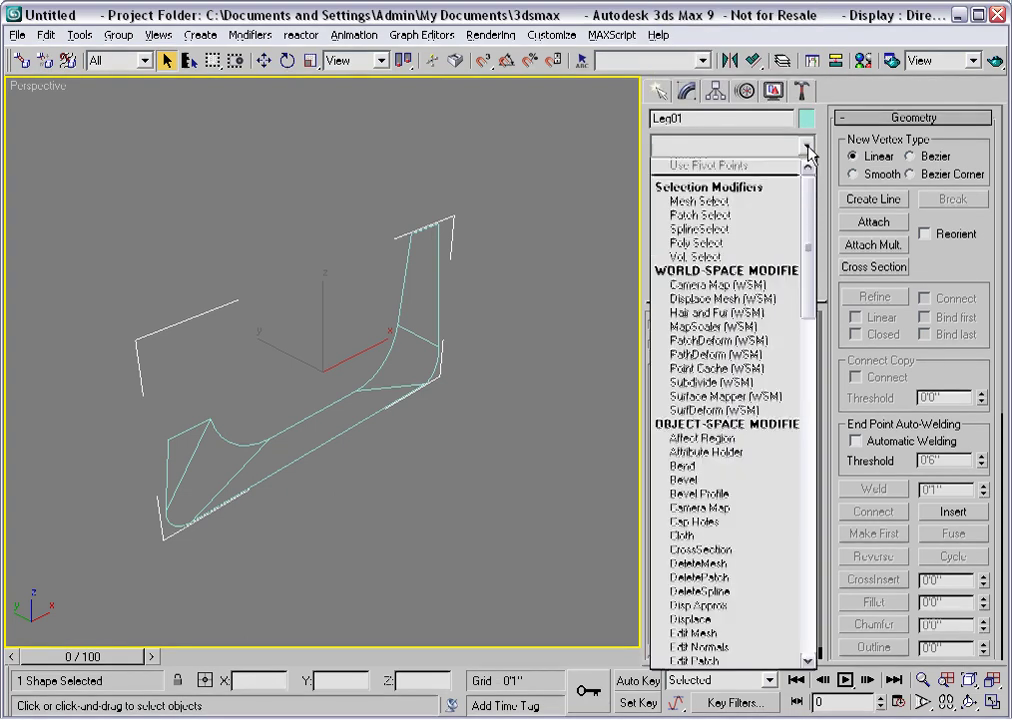
left_click_drag(810, 210, 809, 301)
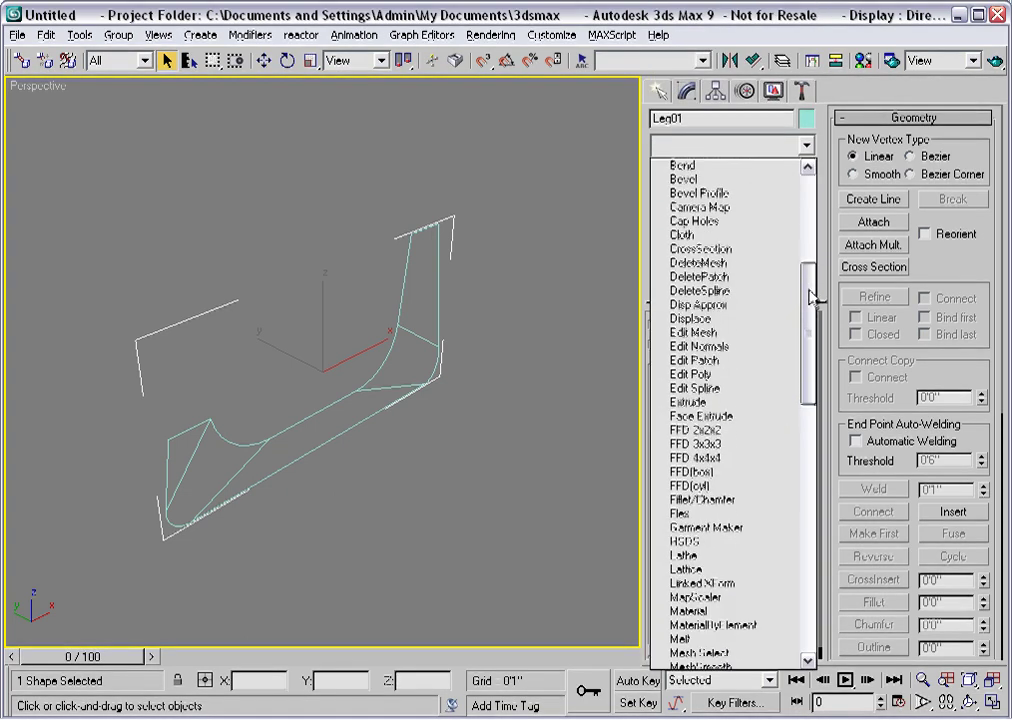
left_click(700, 361)
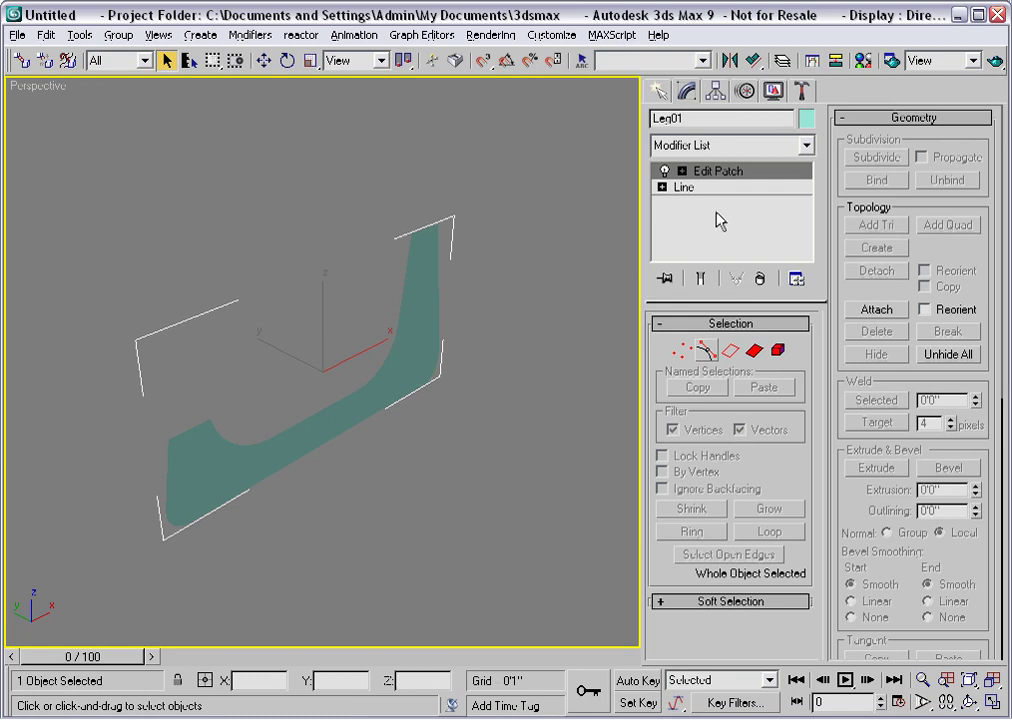
left_click_drag(967, 331, 967, 100)
left_click_drag(965, 463, 958, 364)
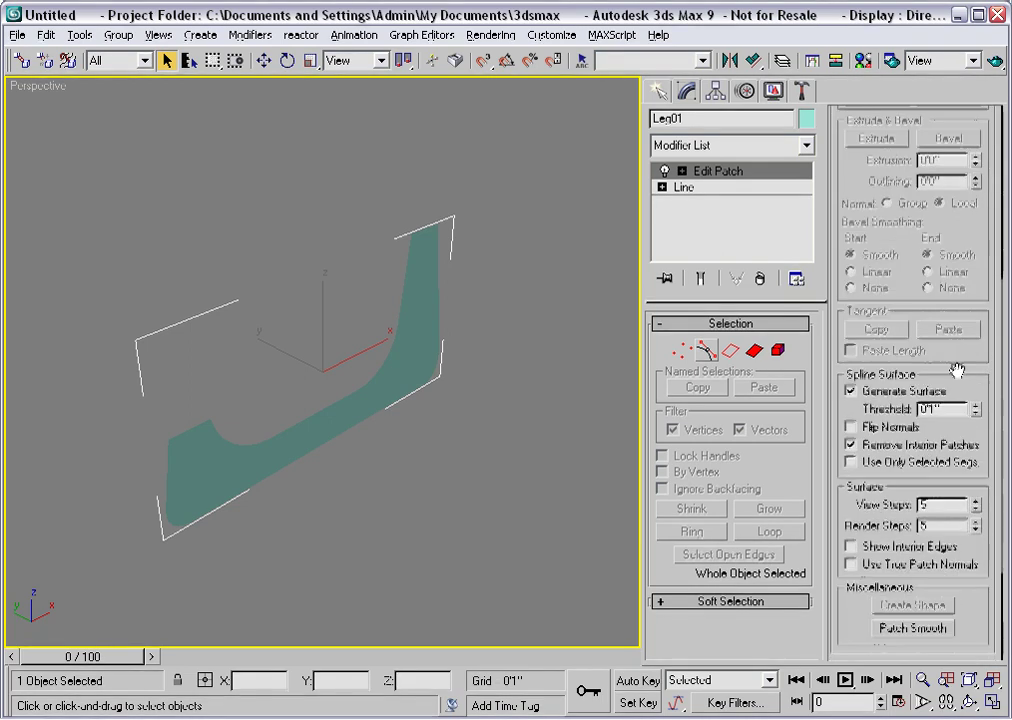
left_click(851, 392)
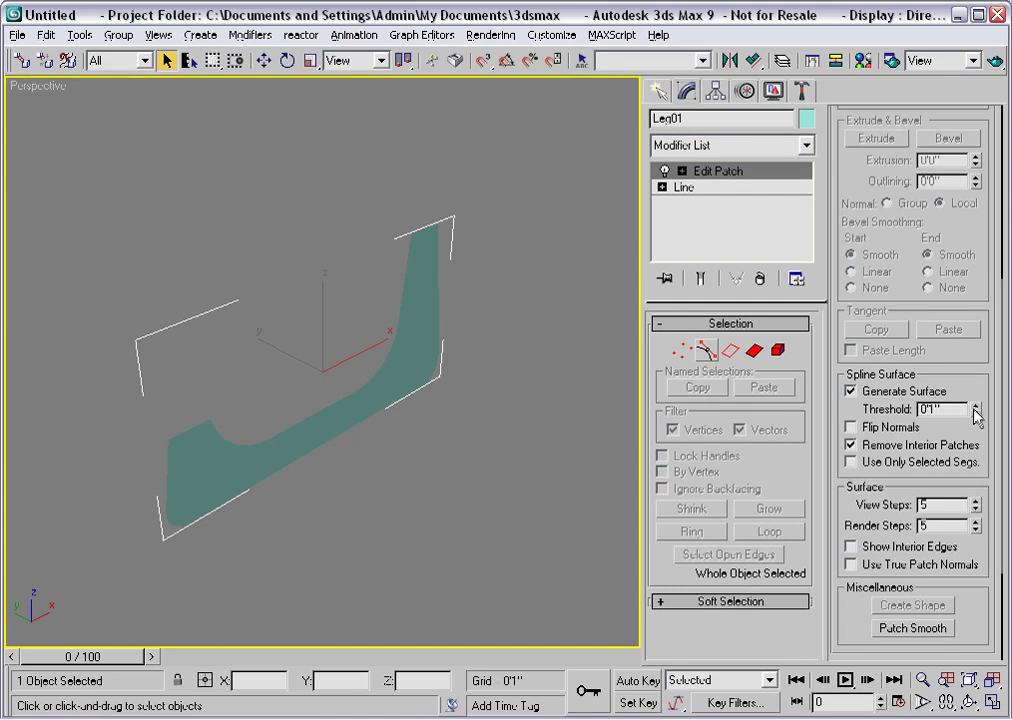
left_click_drag(977, 413, 976, 411)
left_click(852, 428)
left_click(851, 428)
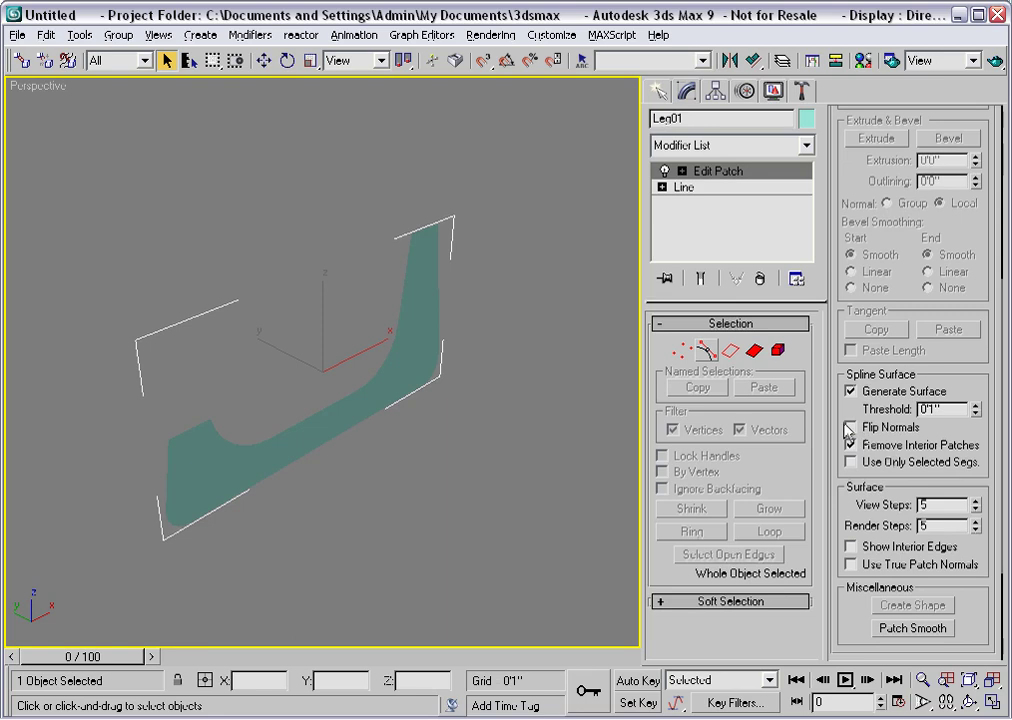